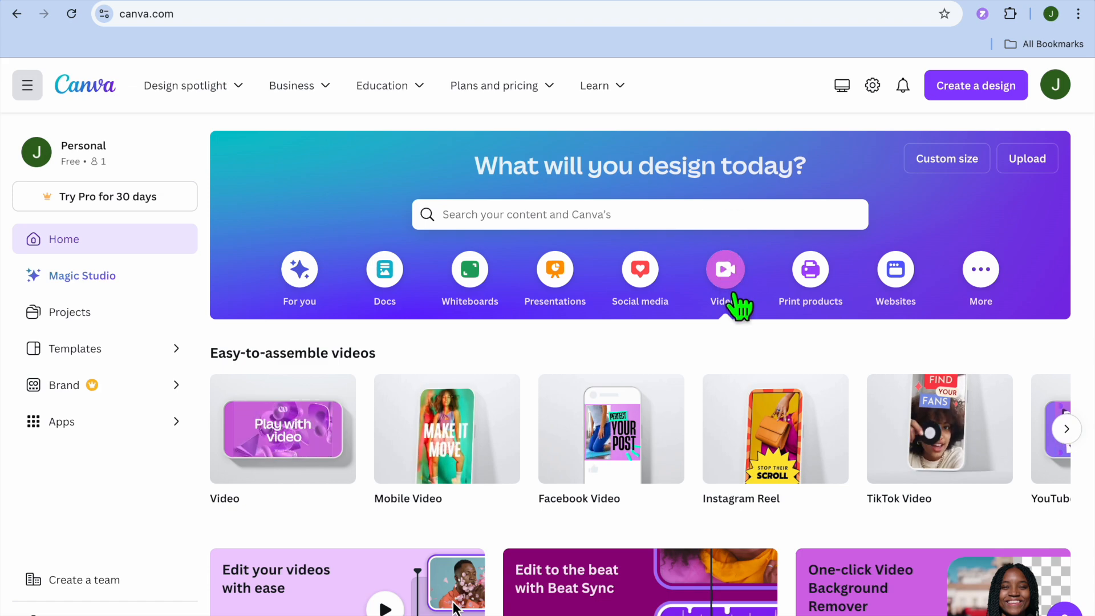
Create a blank 1920 × 1080 px Video design
mouse_move(460, 398)
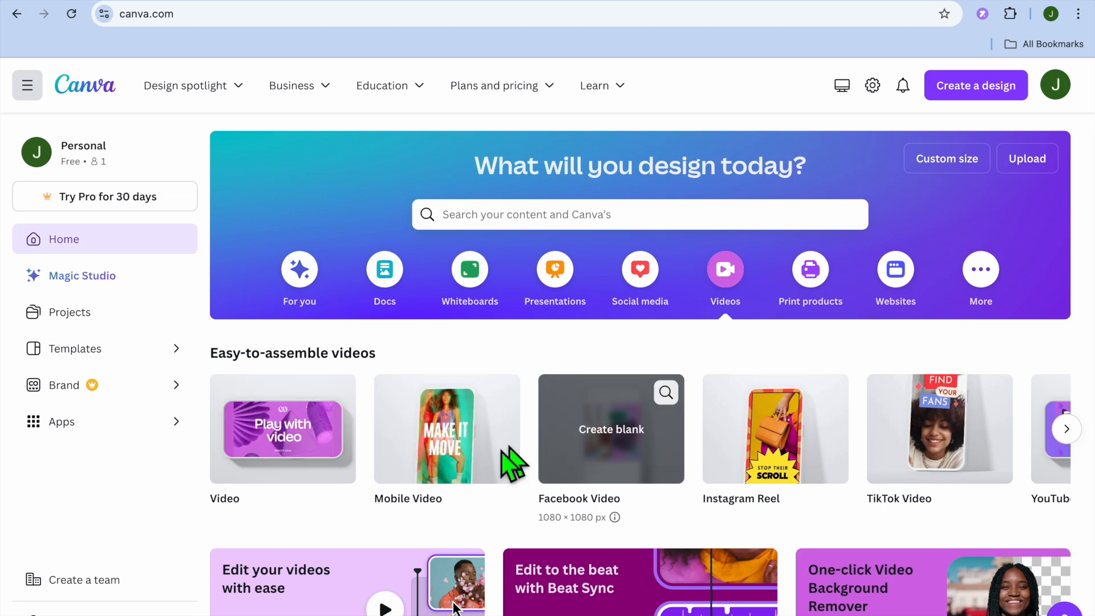
mouse_move(297, 448)
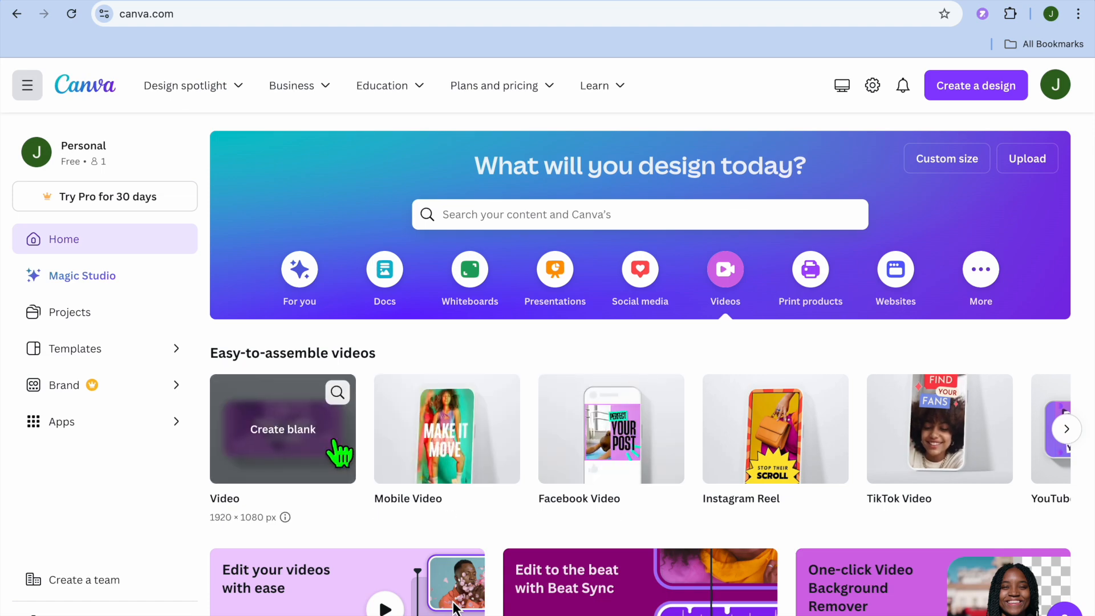
left_click(298, 448)
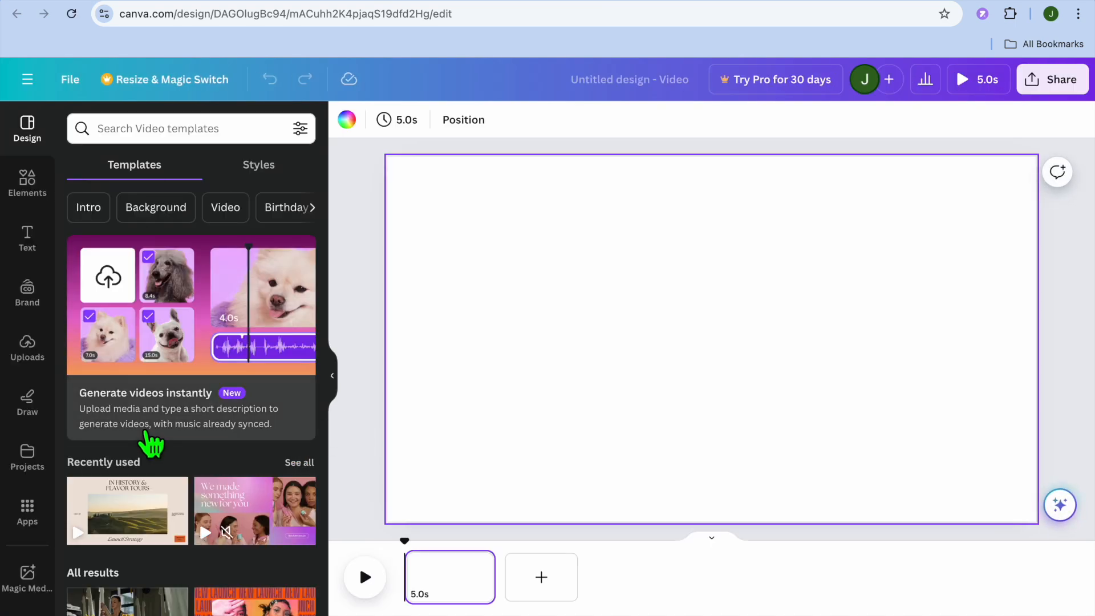
Upload the file "how to enable javascript on safari mac .mp4" from the untitled folder on the Desktop
left_click(27, 348)
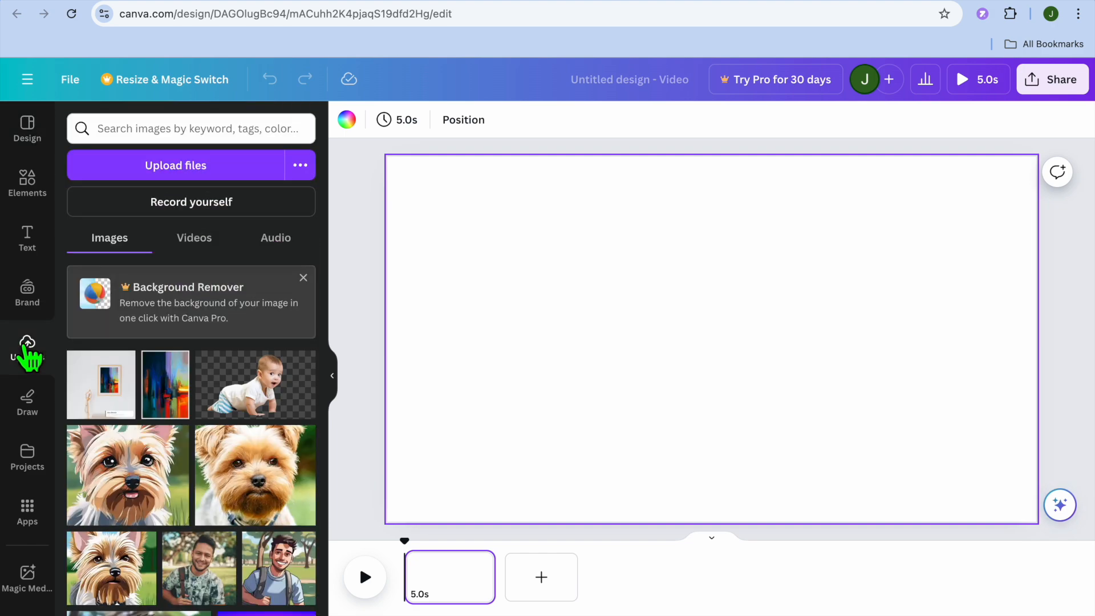
left_click(154, 167)
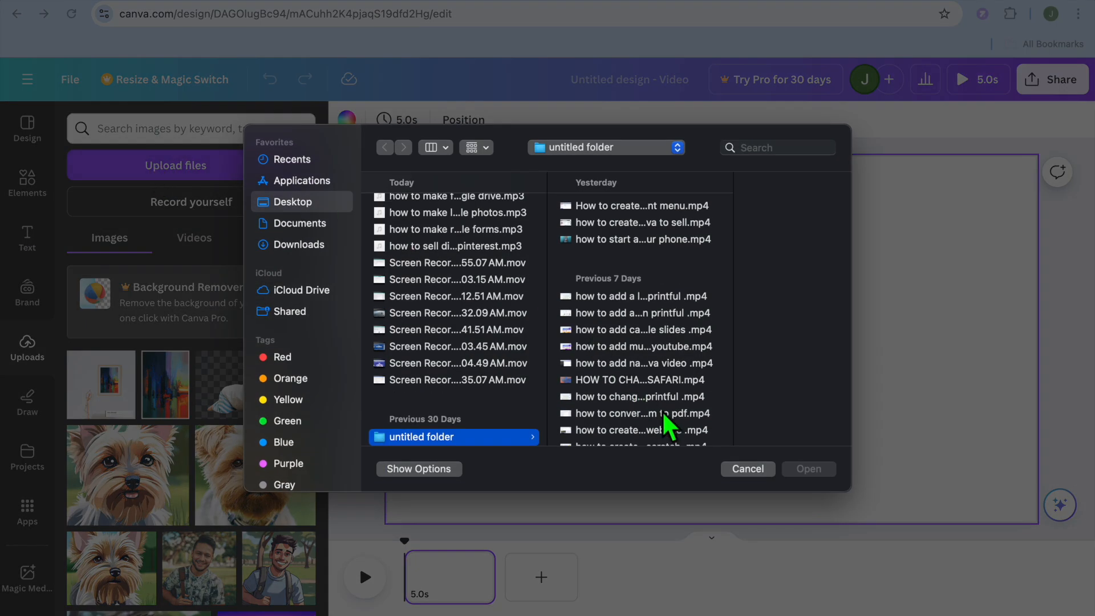
scroll(667, 423, "down", 5)
scroll(668, 433, "down", 6)
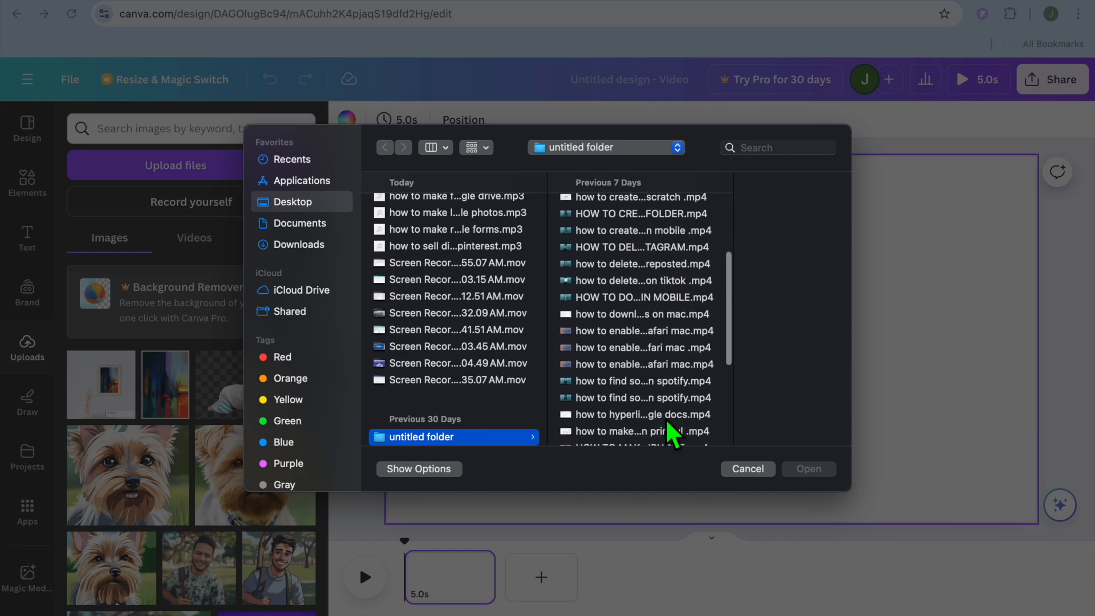
left_click(655, 352)
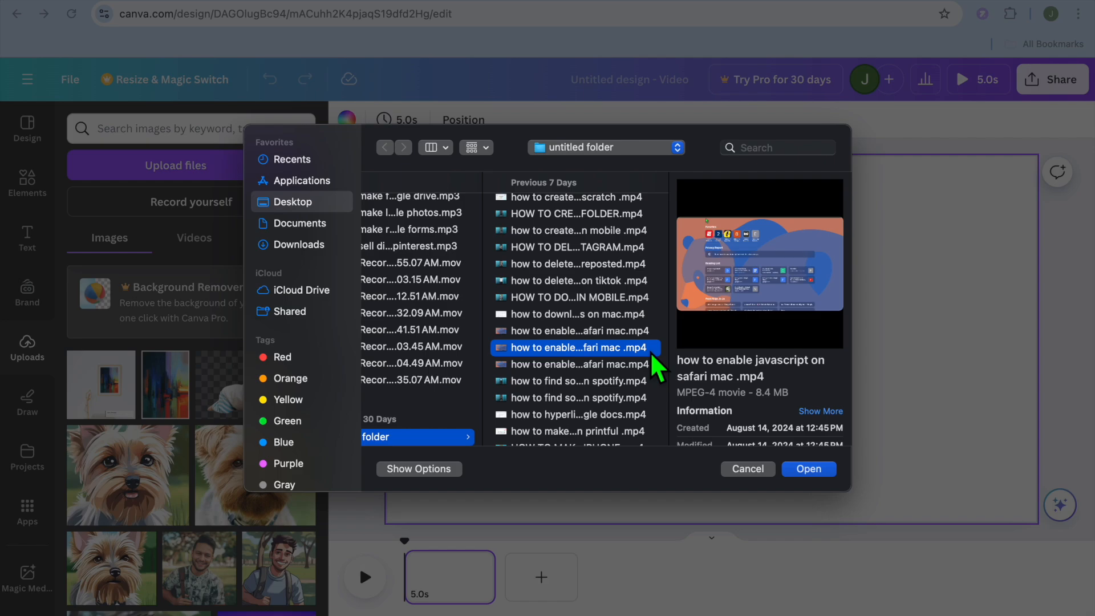
left_click(822, 478)
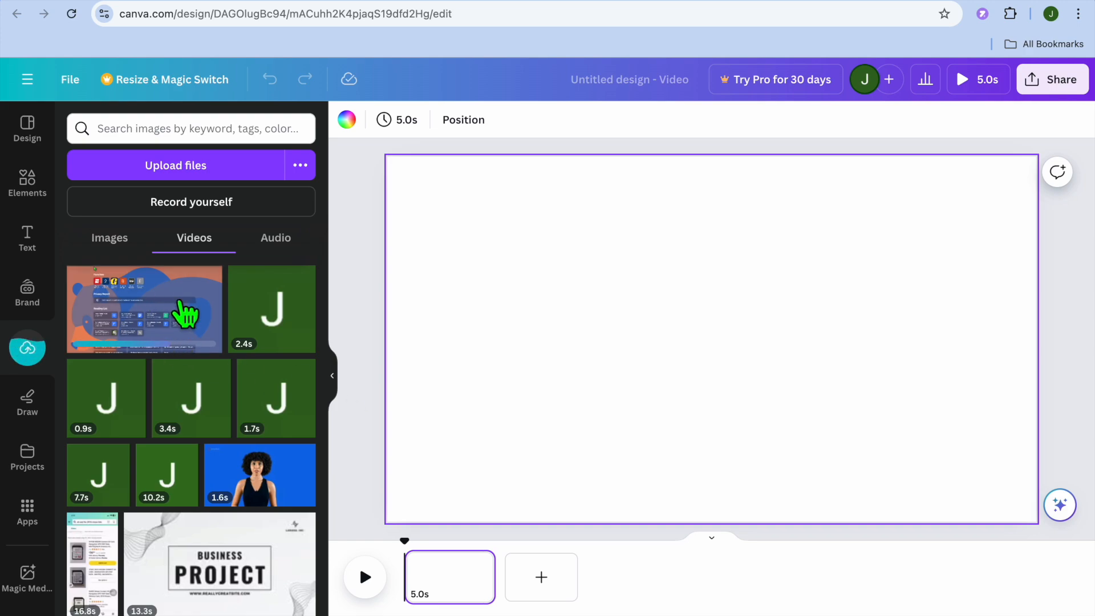
Place the uploaded Safari video on the blank page and set it as the page background
left_click_drag(163, 325, 464, 161)
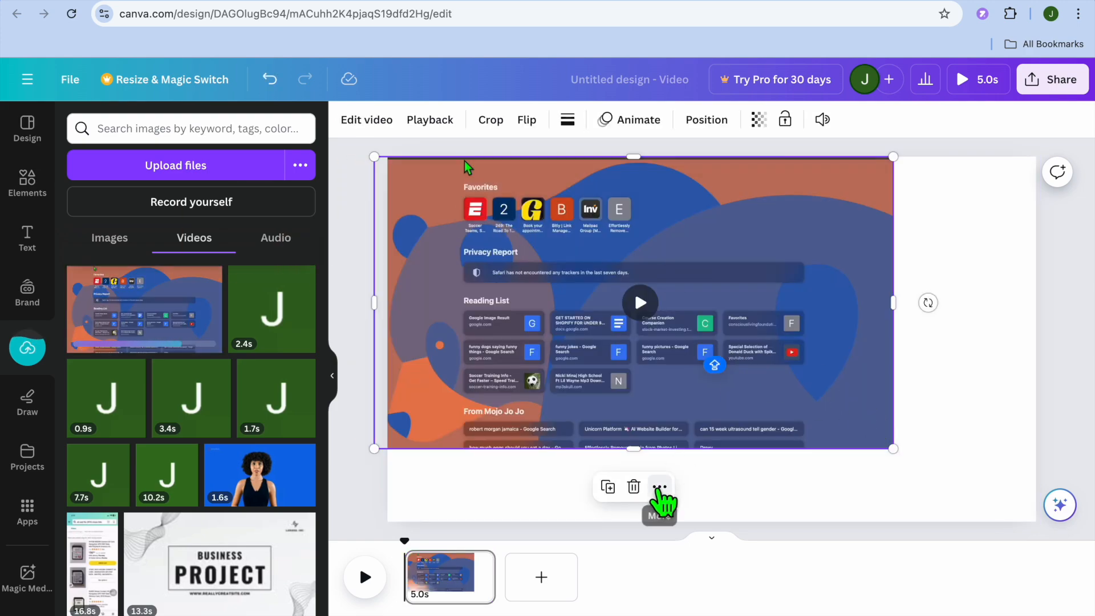
left_click(659, 488)
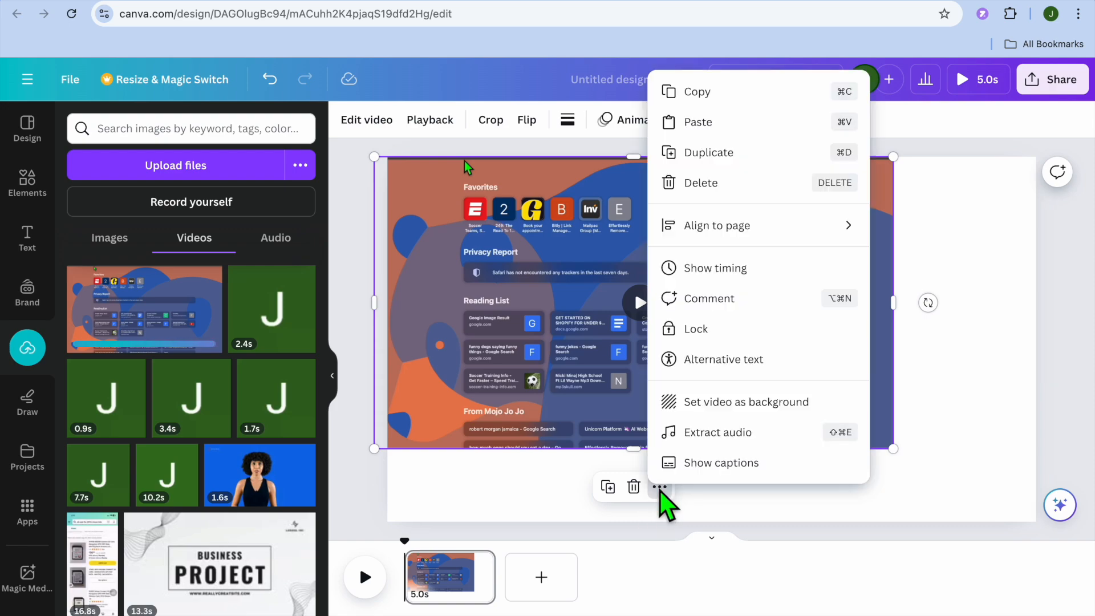
left_click(724, 402)
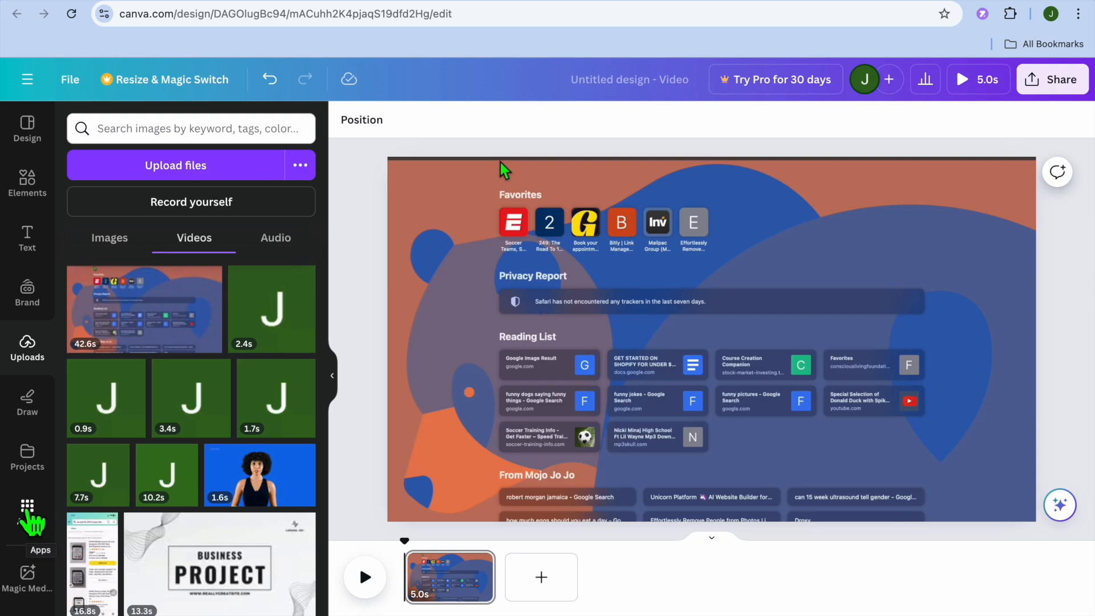
Find and open the Subtitles app, and export the design to it as an MP4 video
left_click(27, 513)
left_click(140, 142)
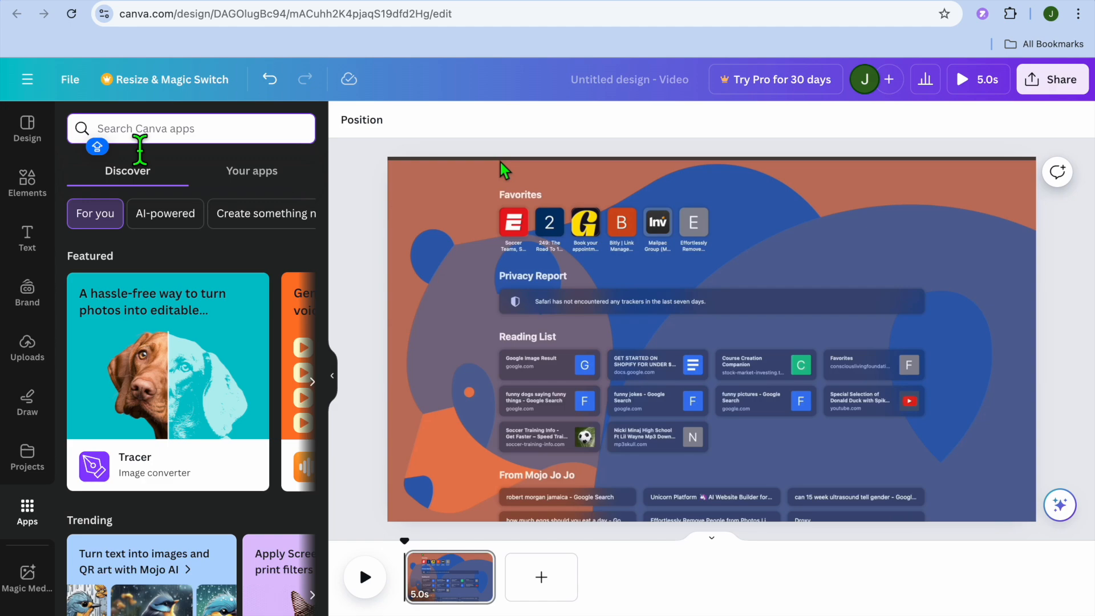
type("SUB")
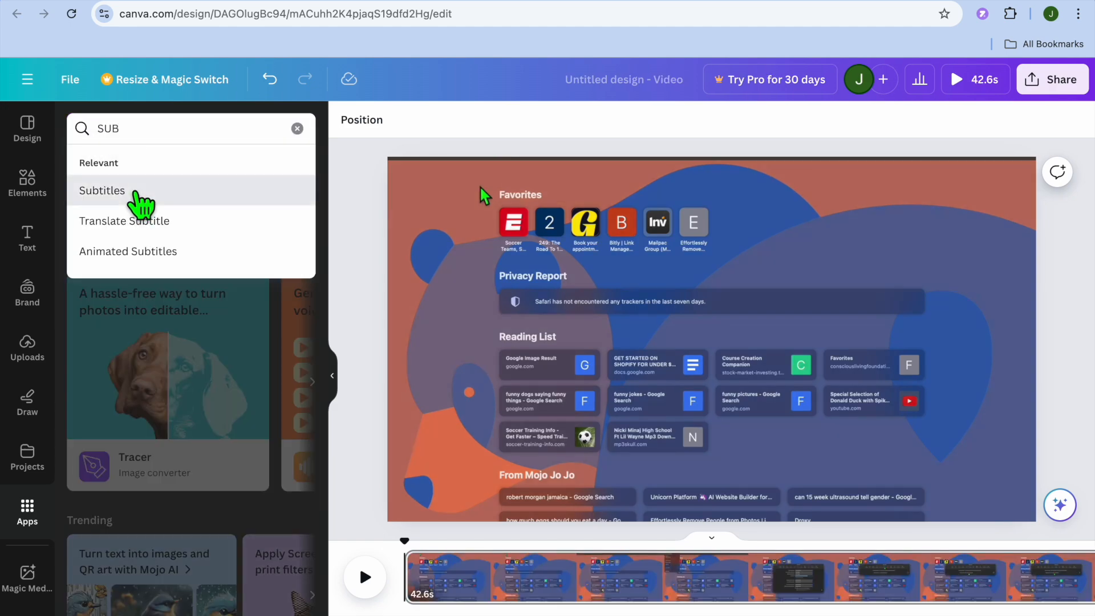
left_click(138, 195)
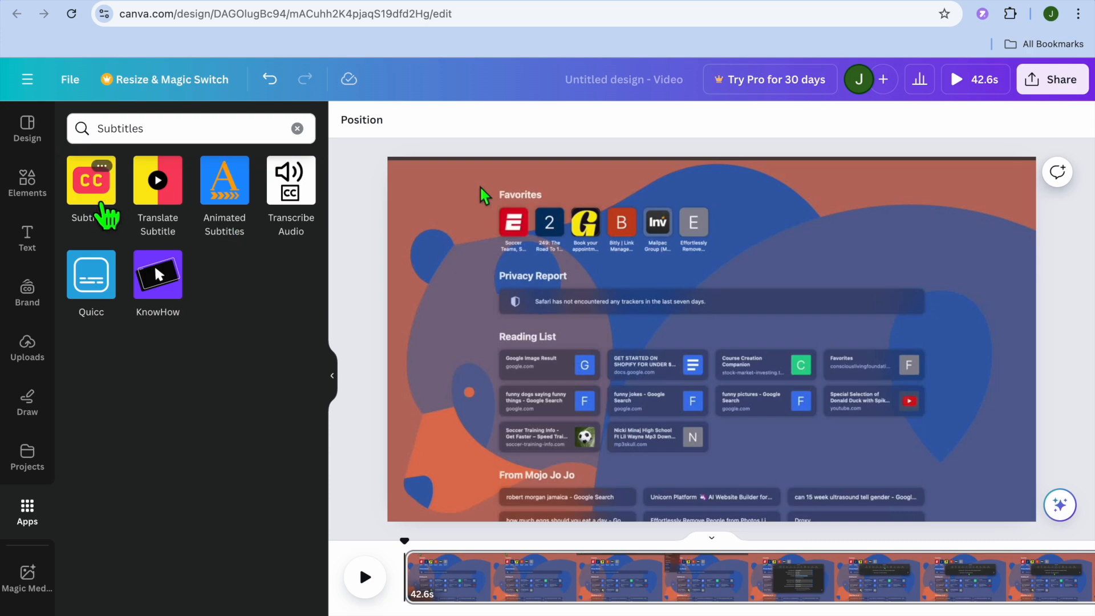
left_click(100, 203)
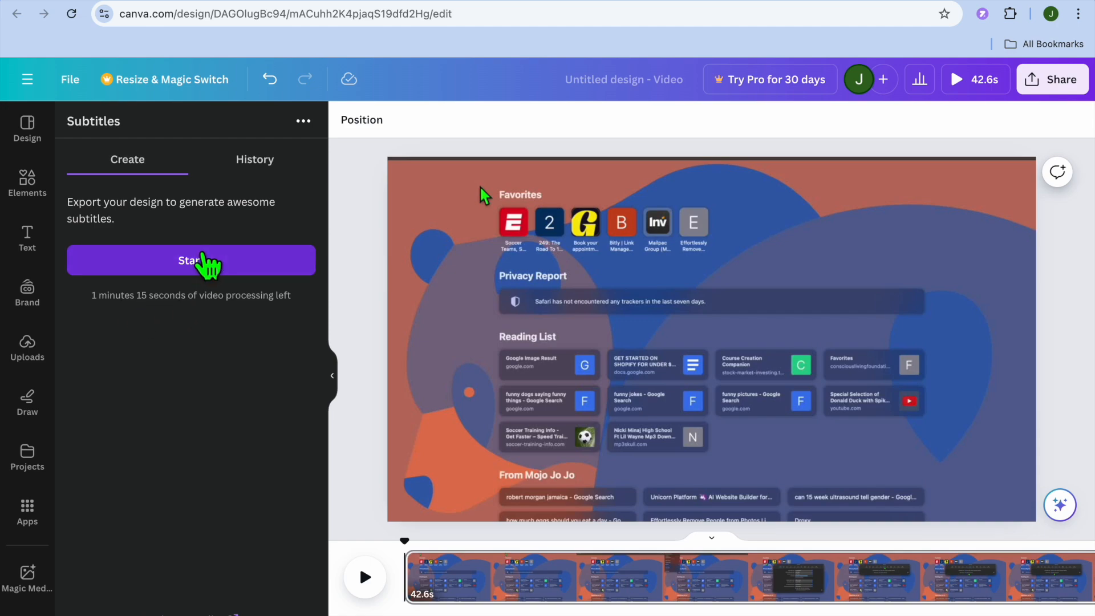
left_click(203, 260)
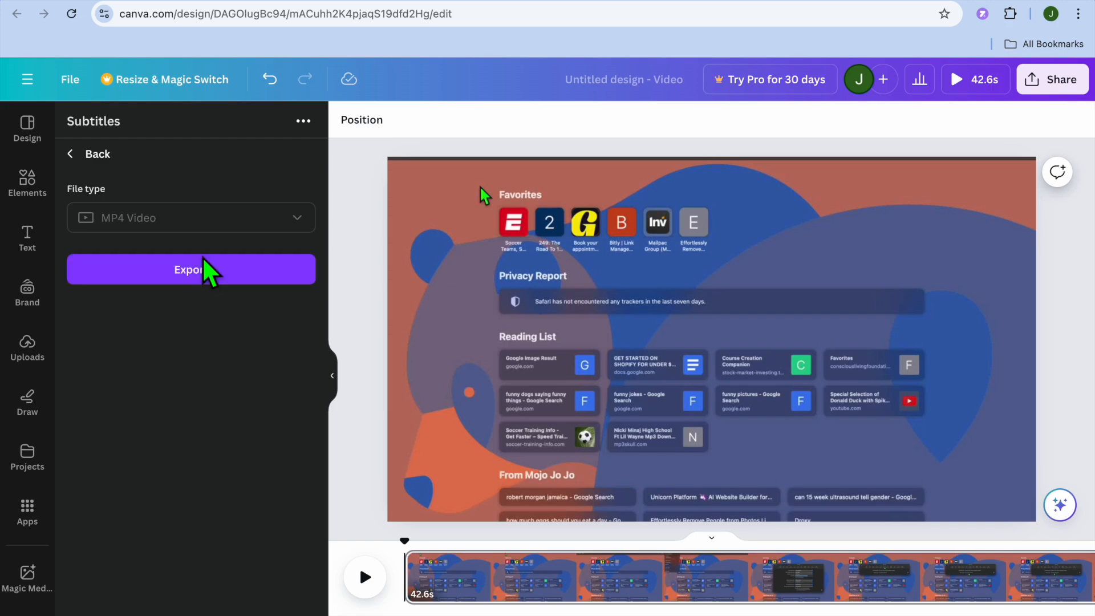
left_click(207, 277)
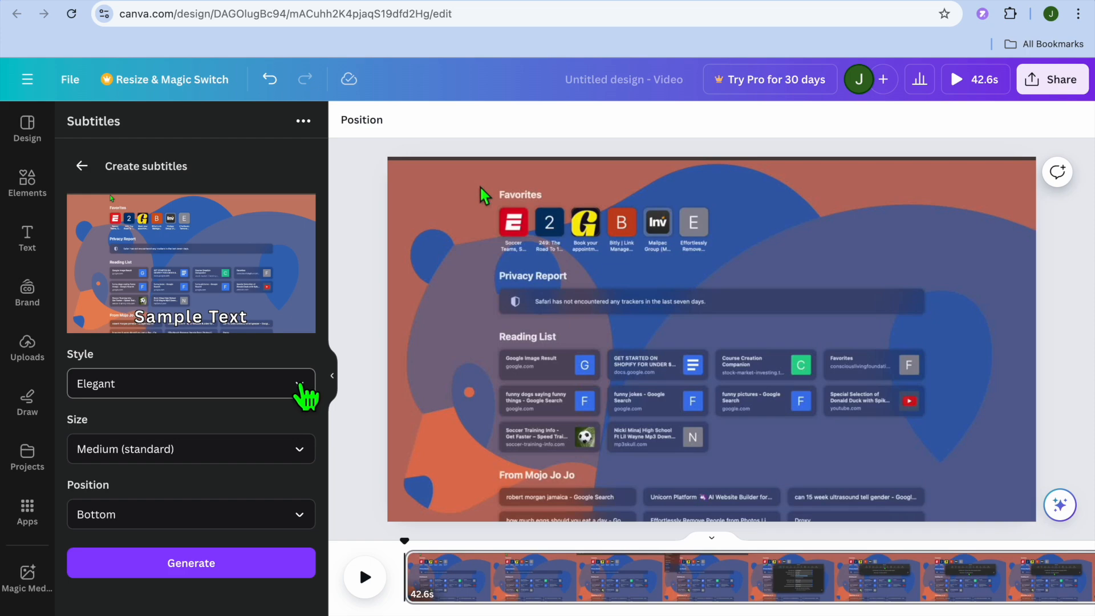
Generate subtitles in the Neat style, keeping the size at Medium (standard) and the position at Bottom
left_click(306, 394)
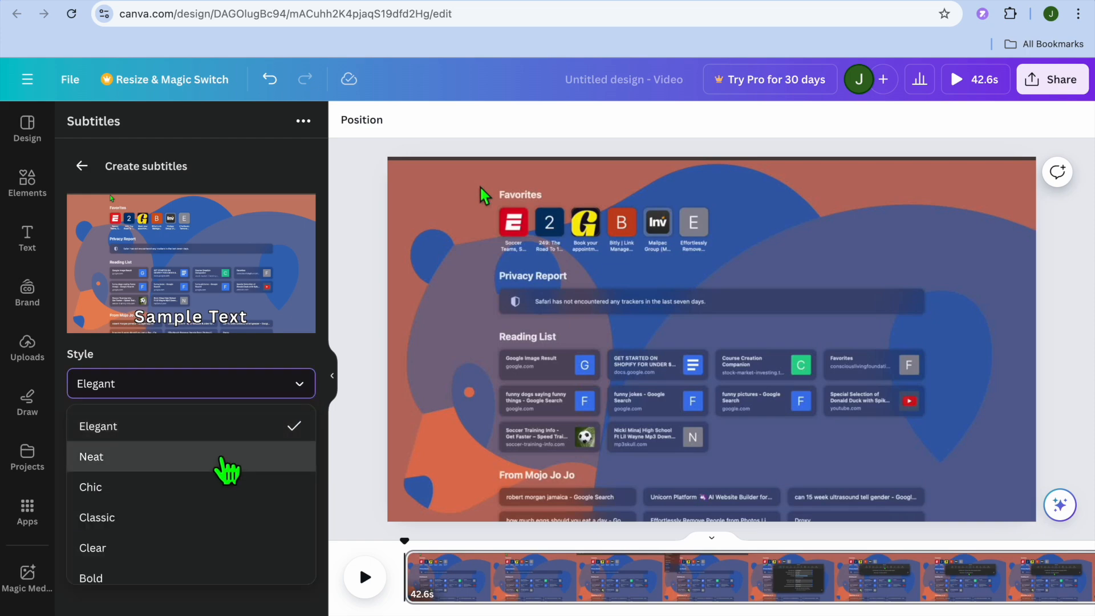
left_click(228, 458)
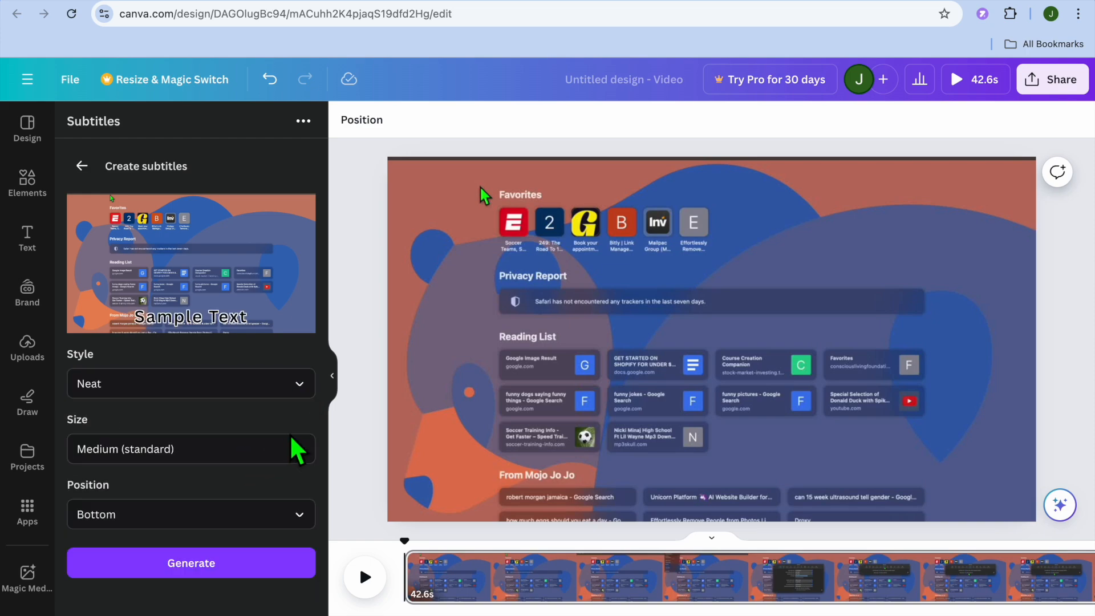
left_click(302, 456)
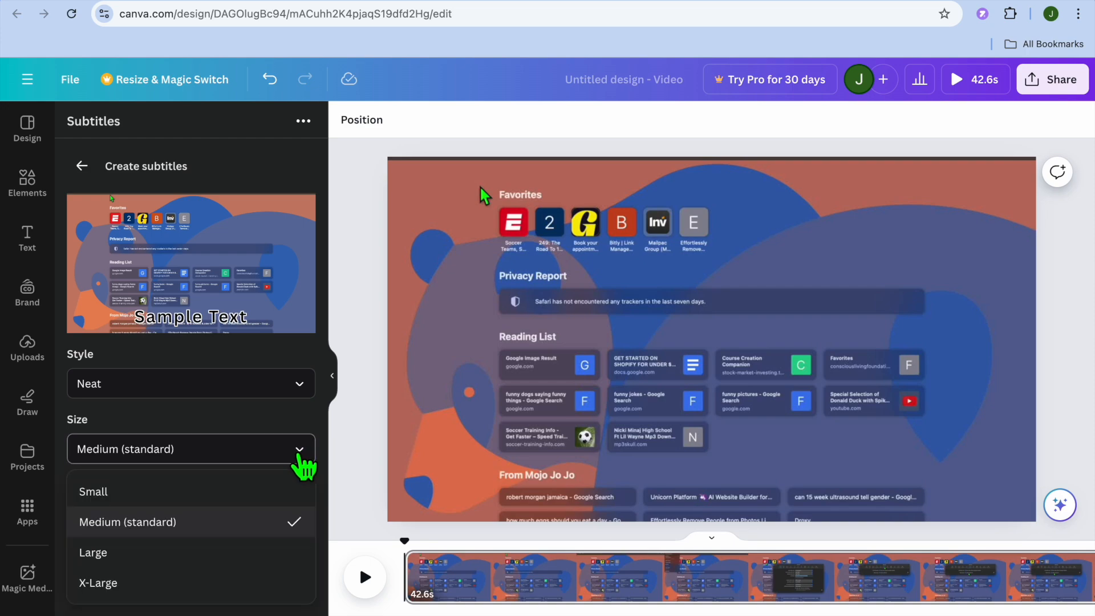
left_click(301, 456)
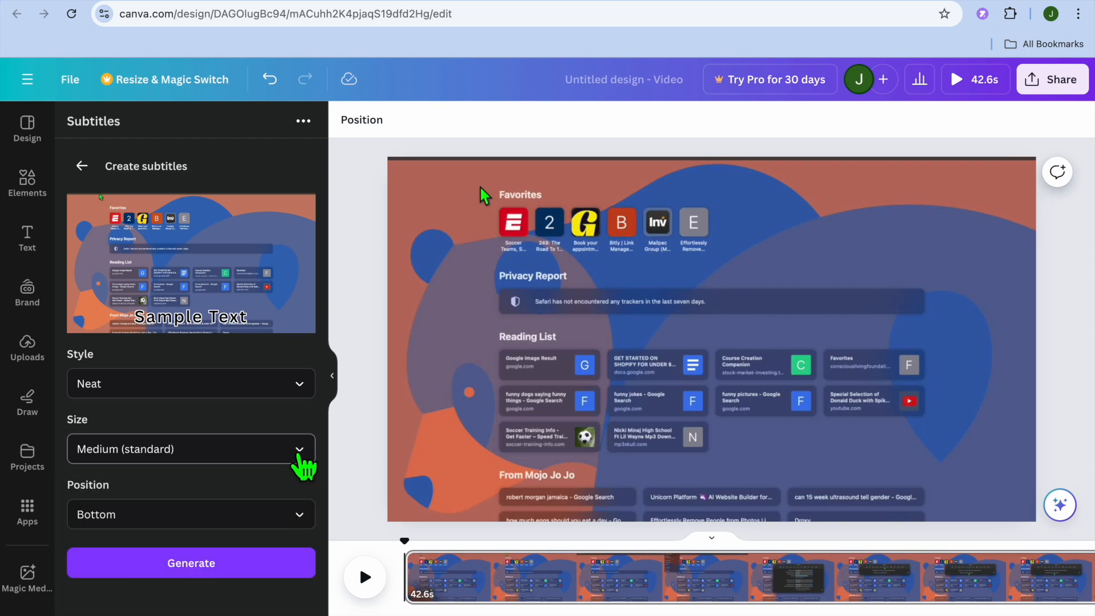
left_click(301, 516)
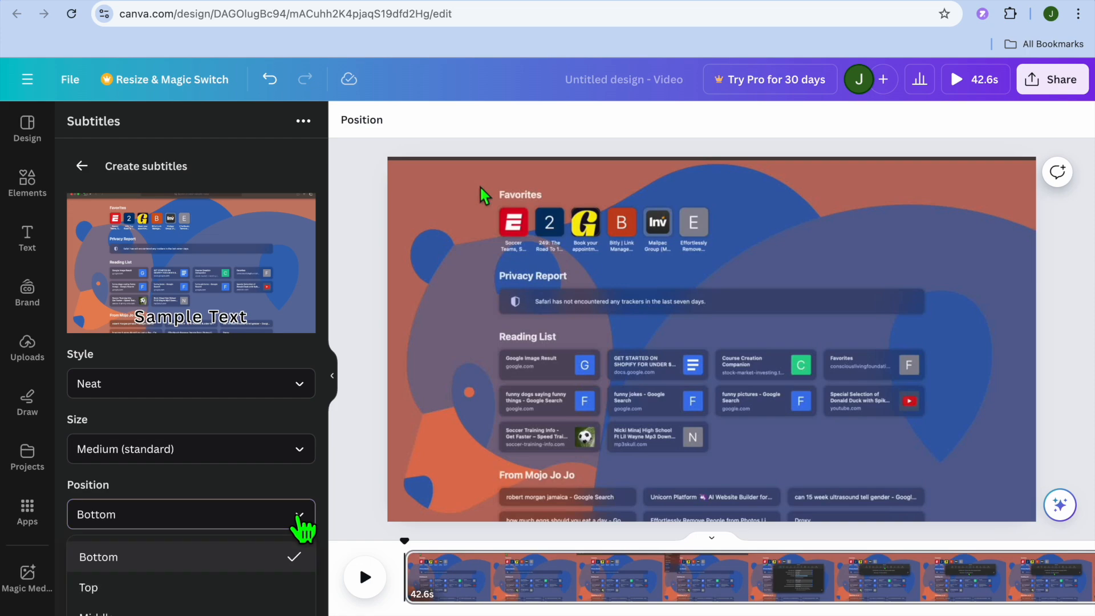
left_click(299, 516)
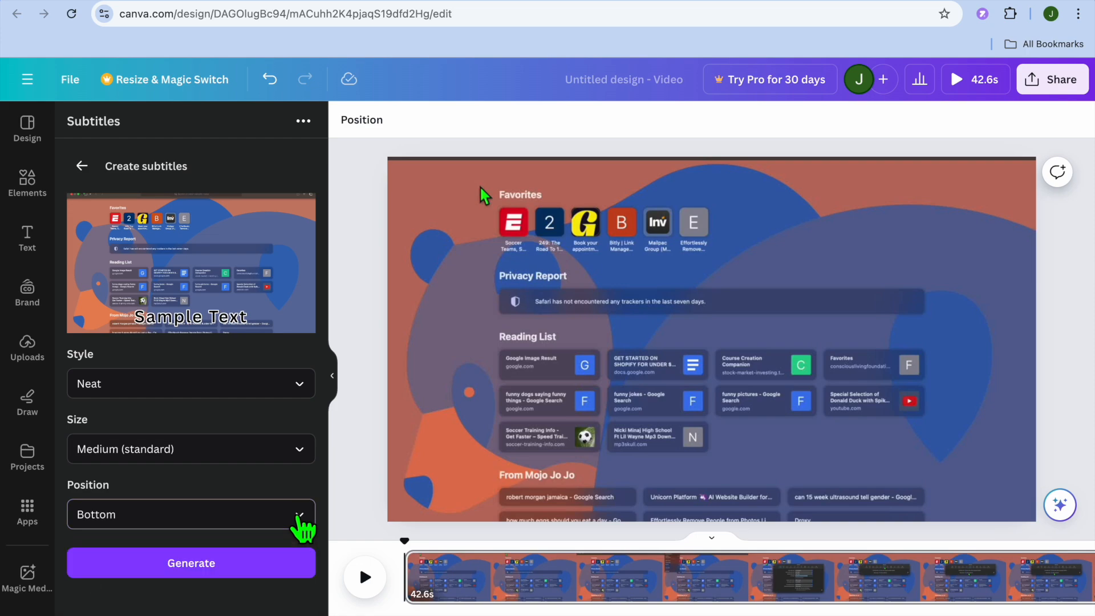
left_click(275, 576)
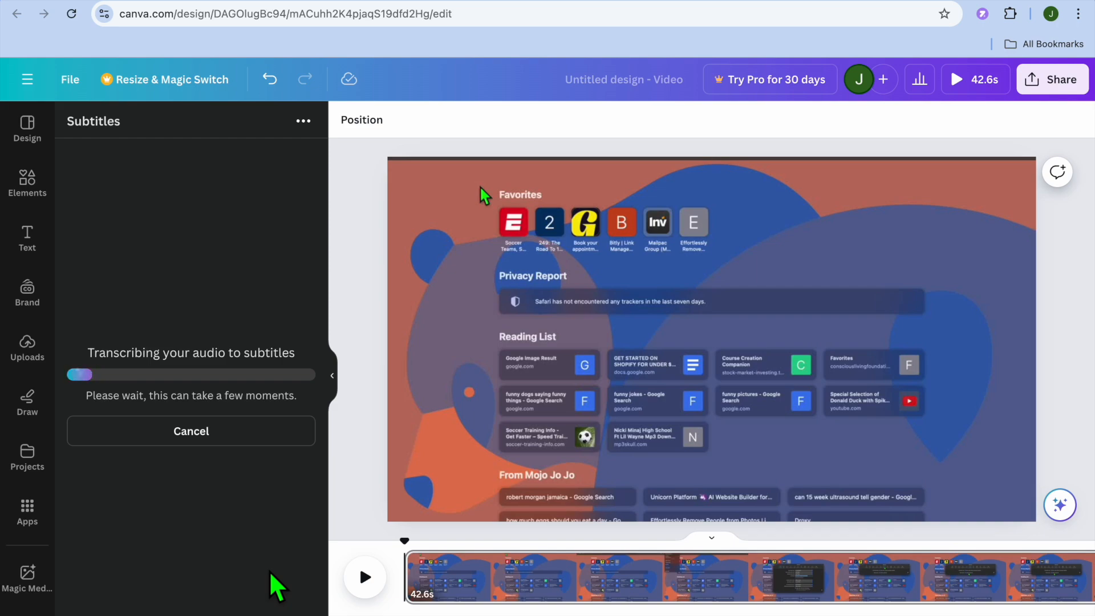
Review the transcribed subtitle lines and add the completed subtitled video from the app's history to the design
scroll(225, 439, "down", 2)
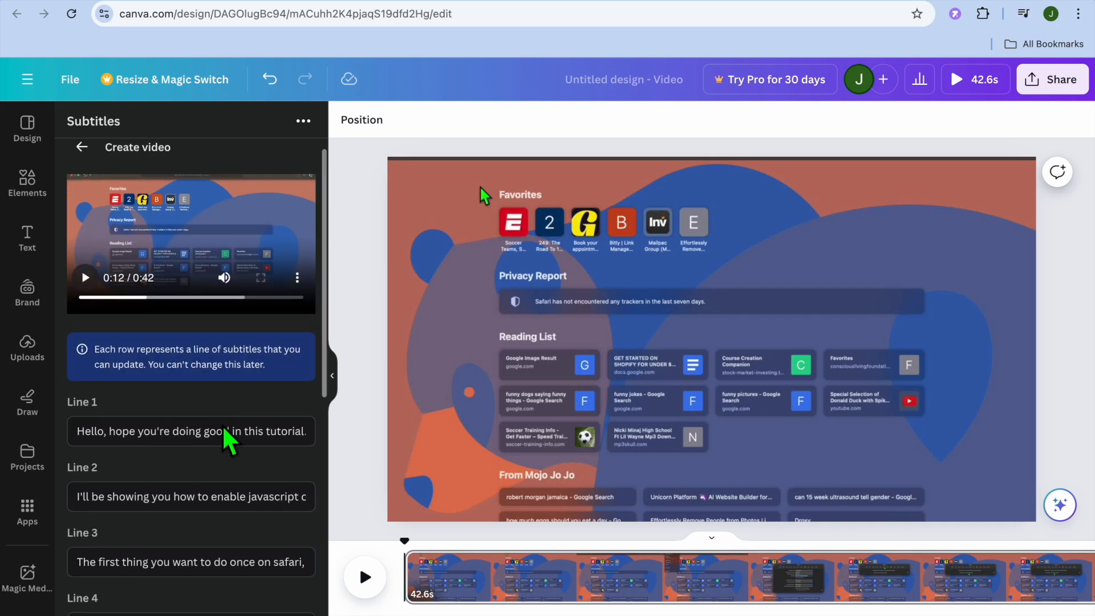
scroll(265, 410, "down", 2)
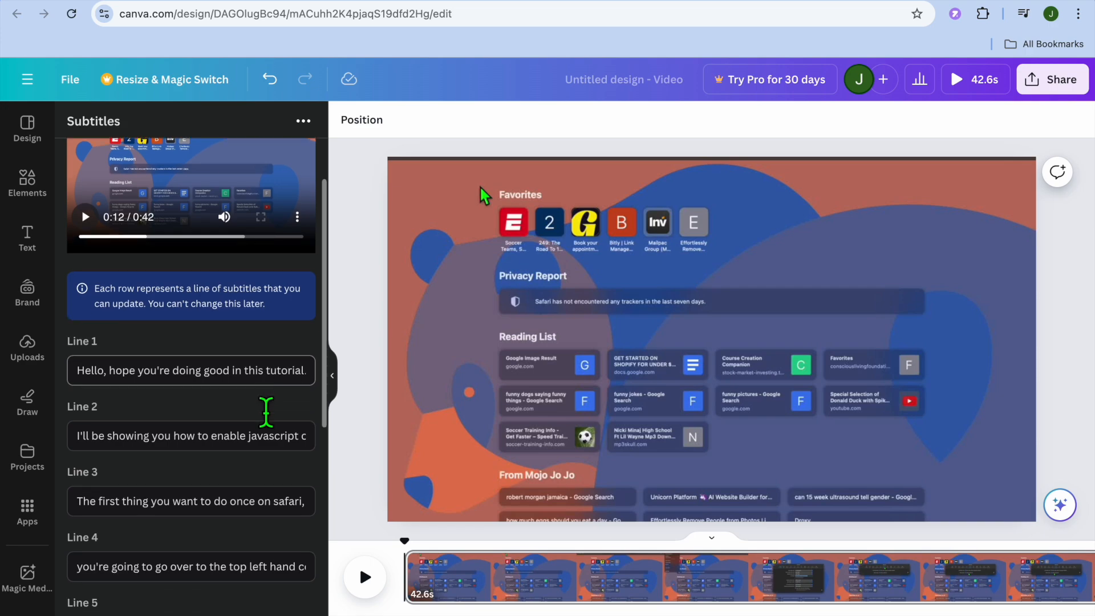
left_click(201, 376)
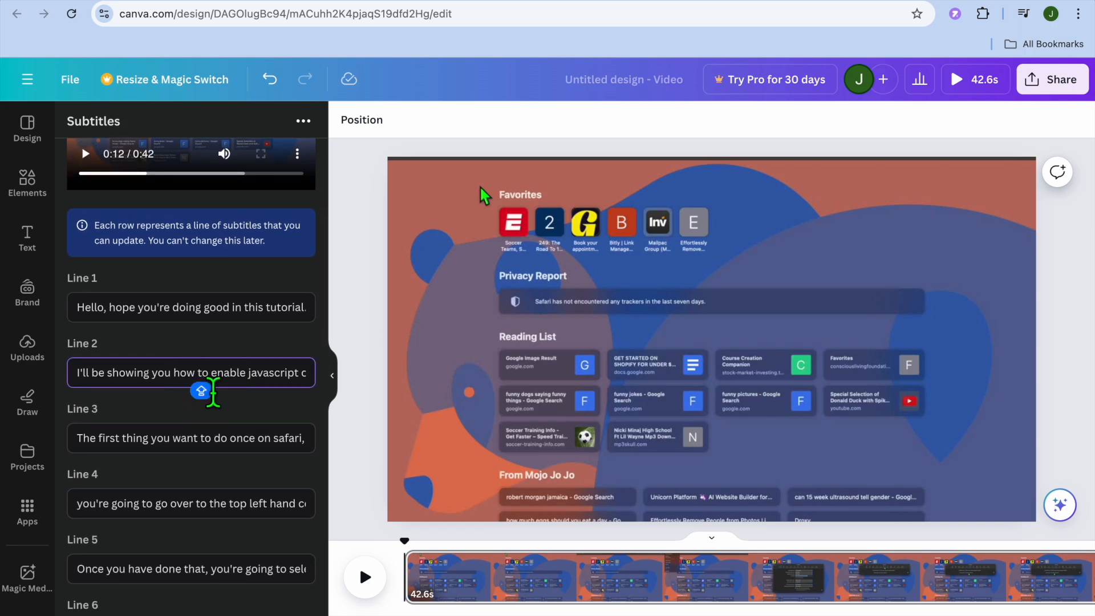
scroll(264, 400, "down", 2)
scroll(264, 400, "down", 6)
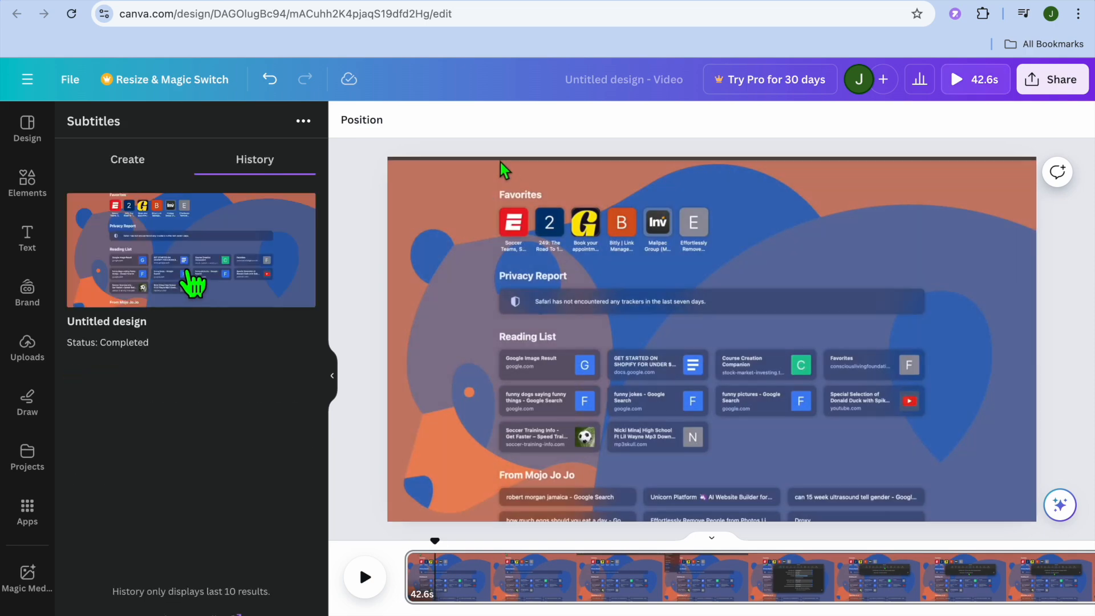
left_click(190, 274)
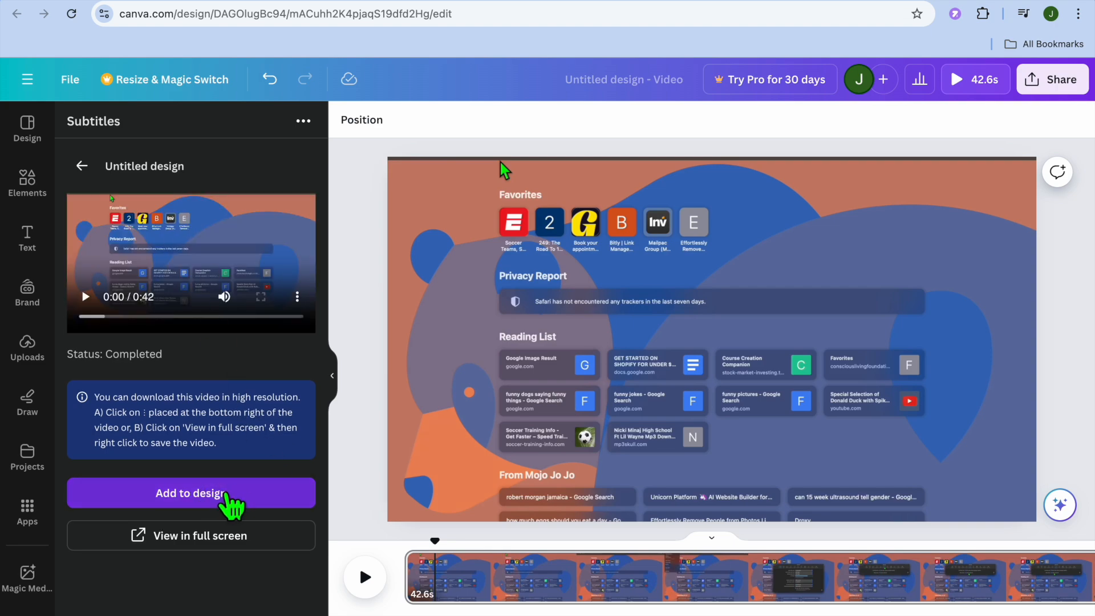
left_click(227, 494)
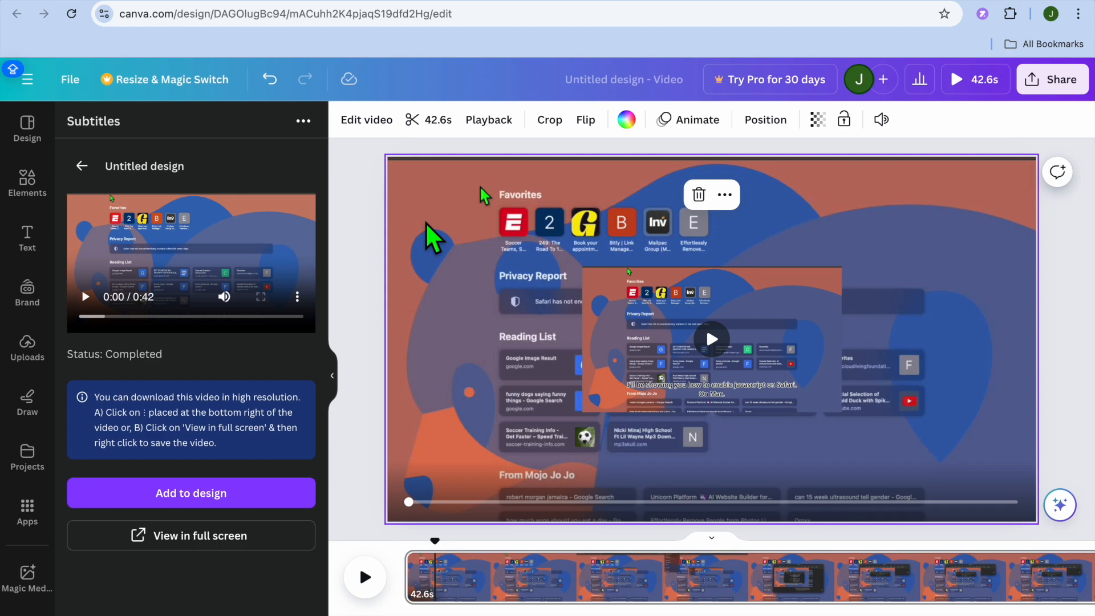
Detach the original video without subtitles from the page background and delete it
right_click(475, 272)
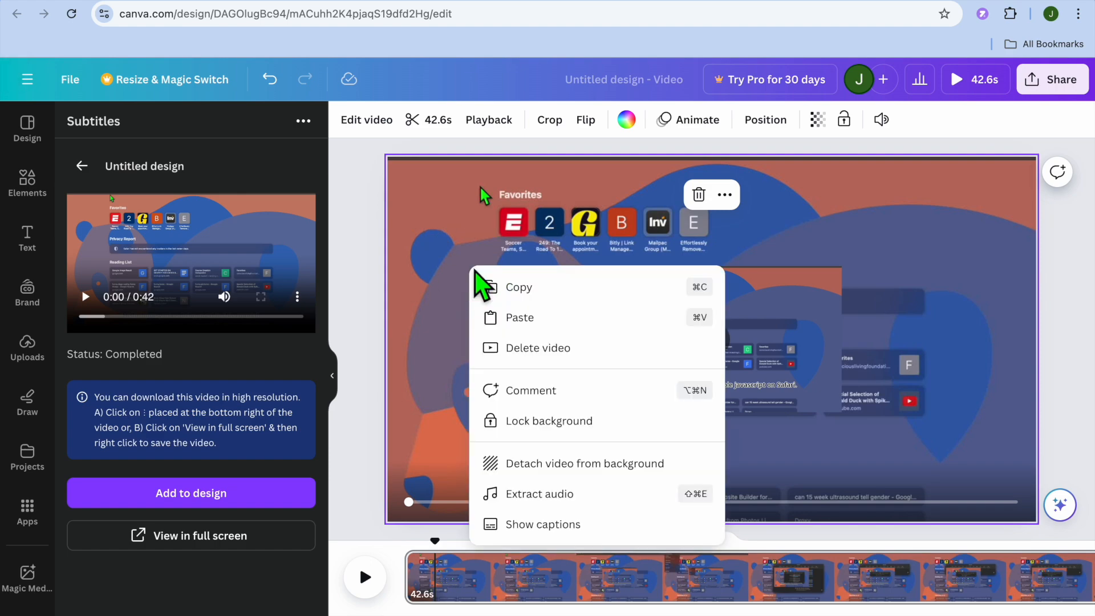
left_click(447, 272)
right_click(445, 267)
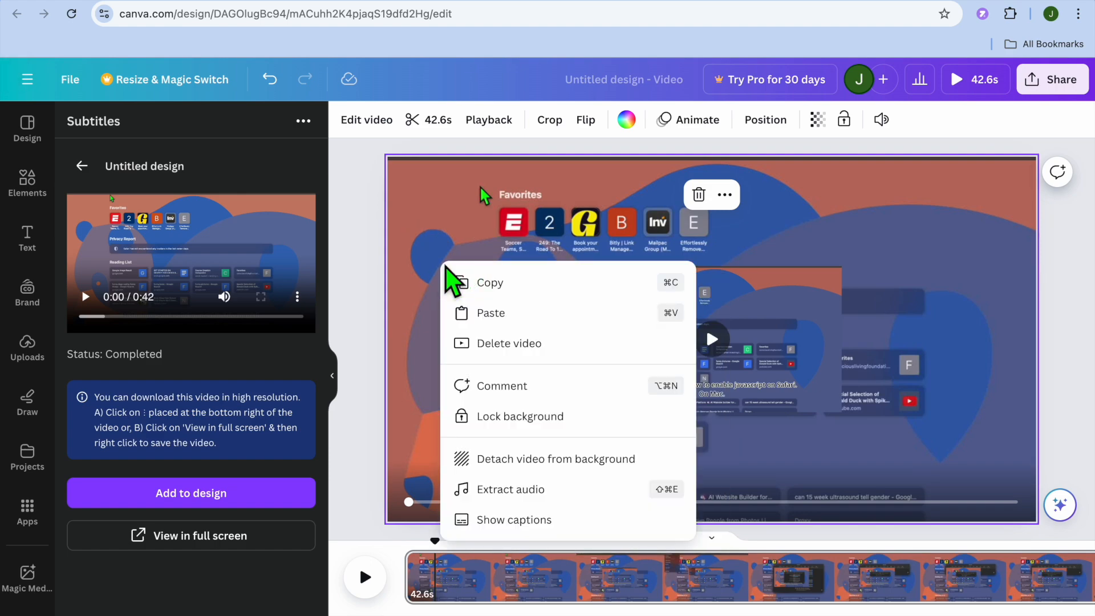
left_click(516, 459)
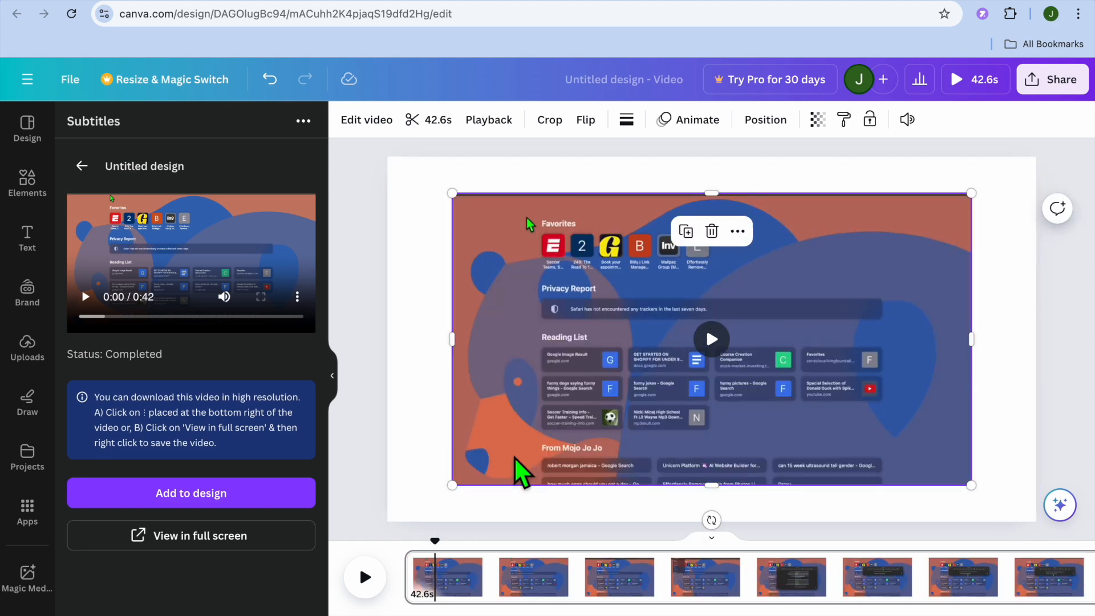
right_click(486, 358)
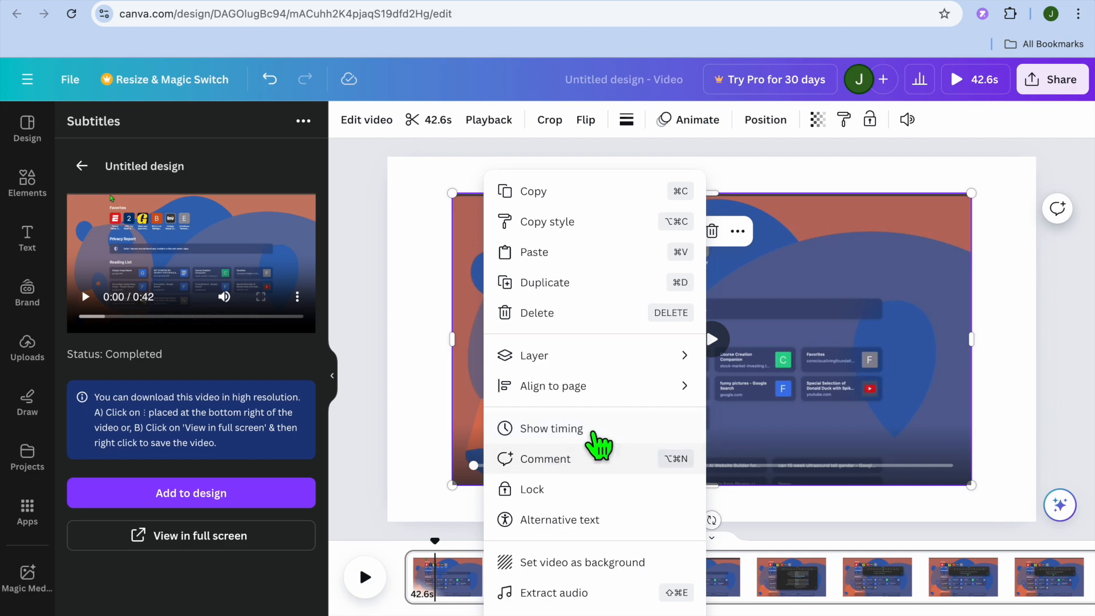
left_click(570, 313)
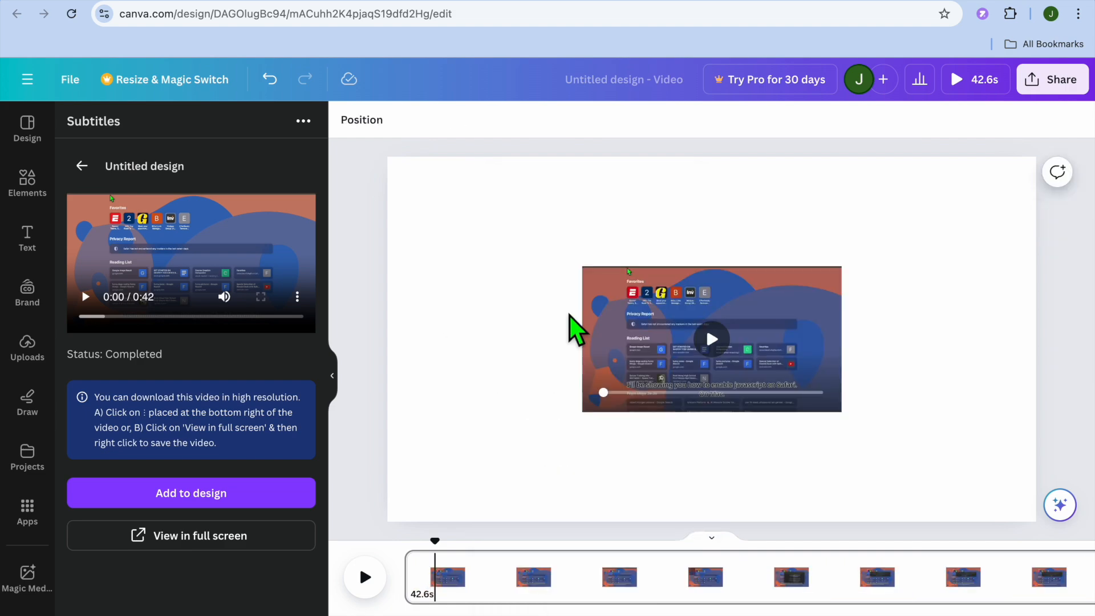
Set the subtitled video as the page background and play the design to preview the subtitles
left_click(641, 362)
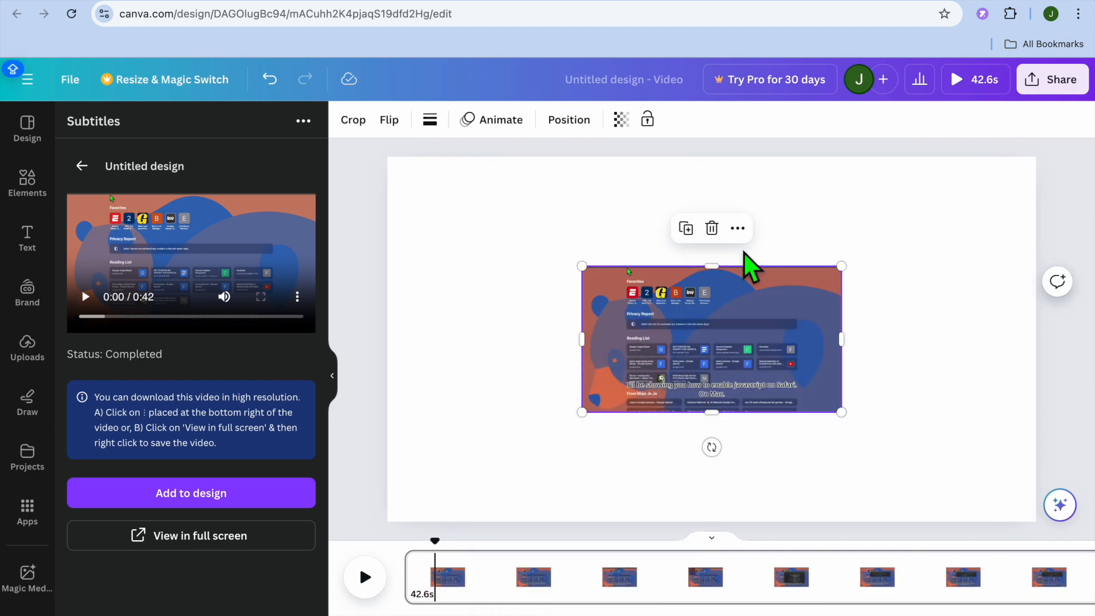
left_click(737, 228)
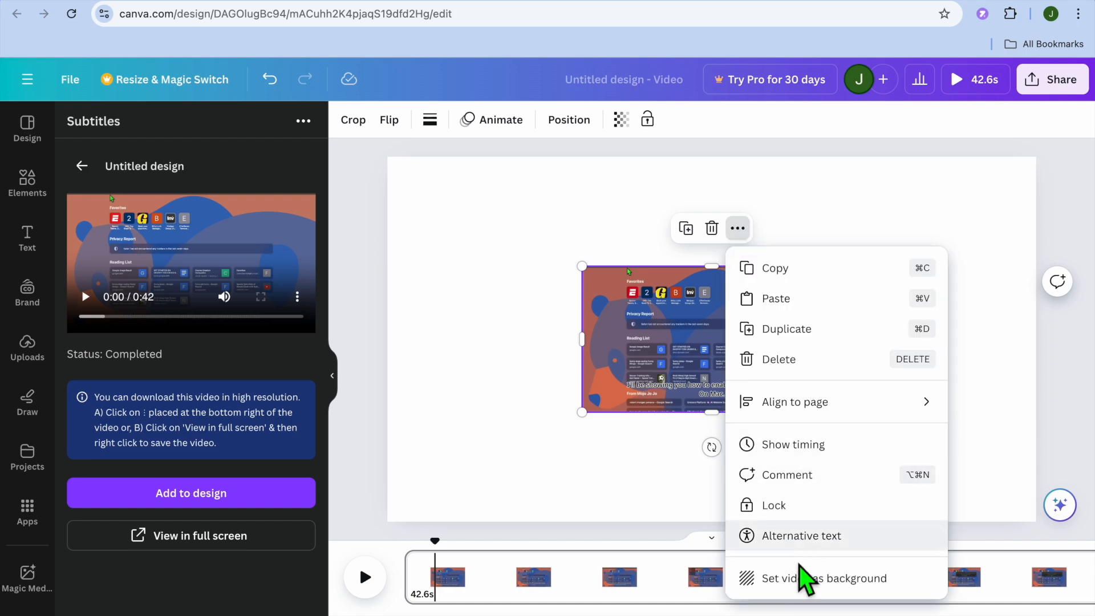
left_click(752, 578)
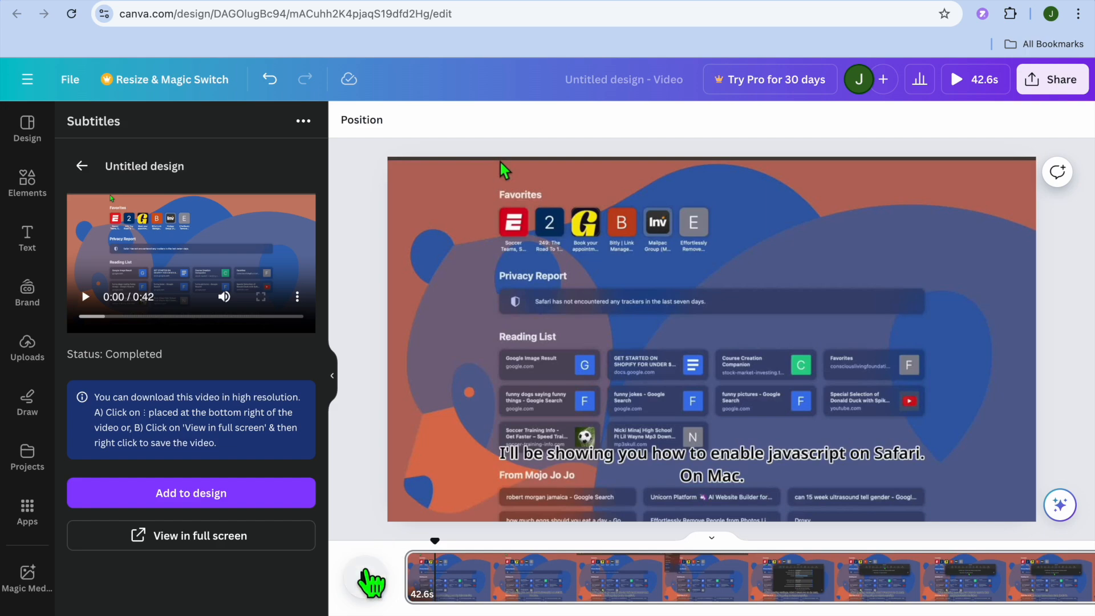
left_click(371, 581)
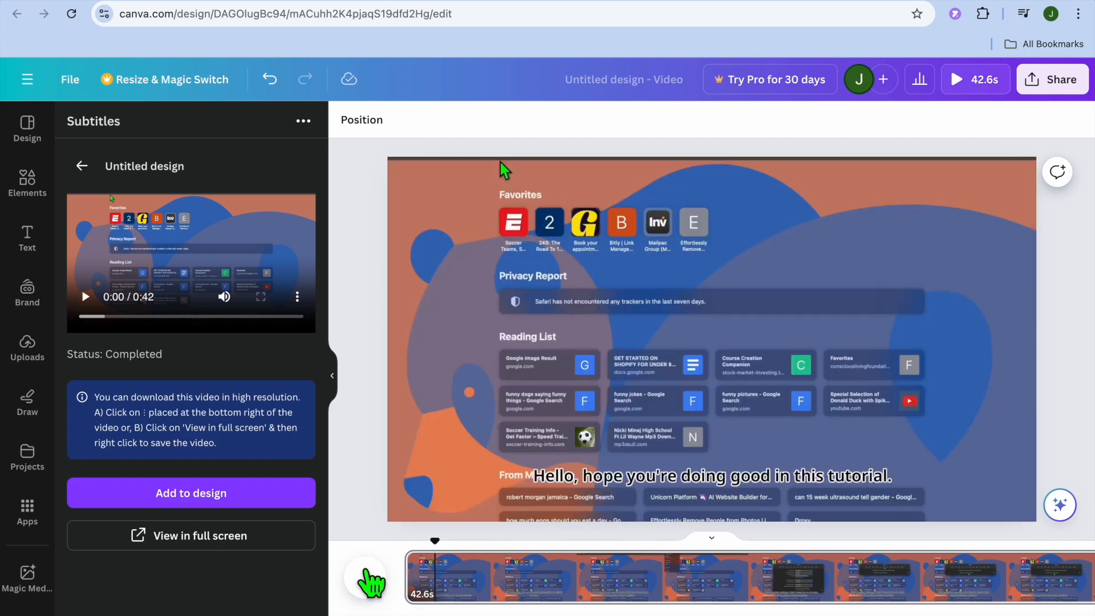